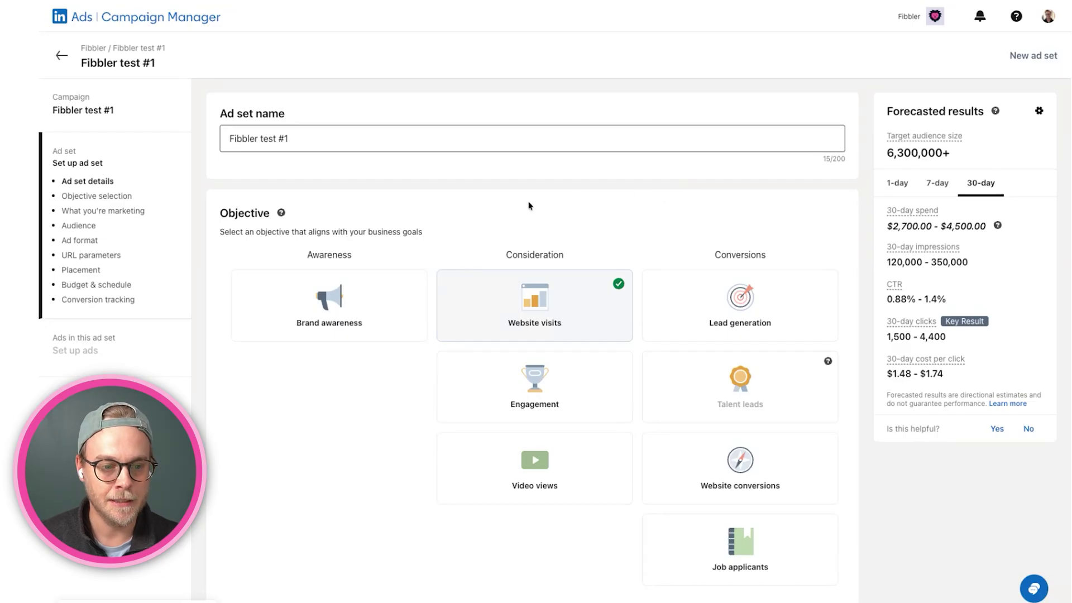
- Scroll to the Audience section, which targets Sweden with English profile language
scroll(431, 208, down, 3)
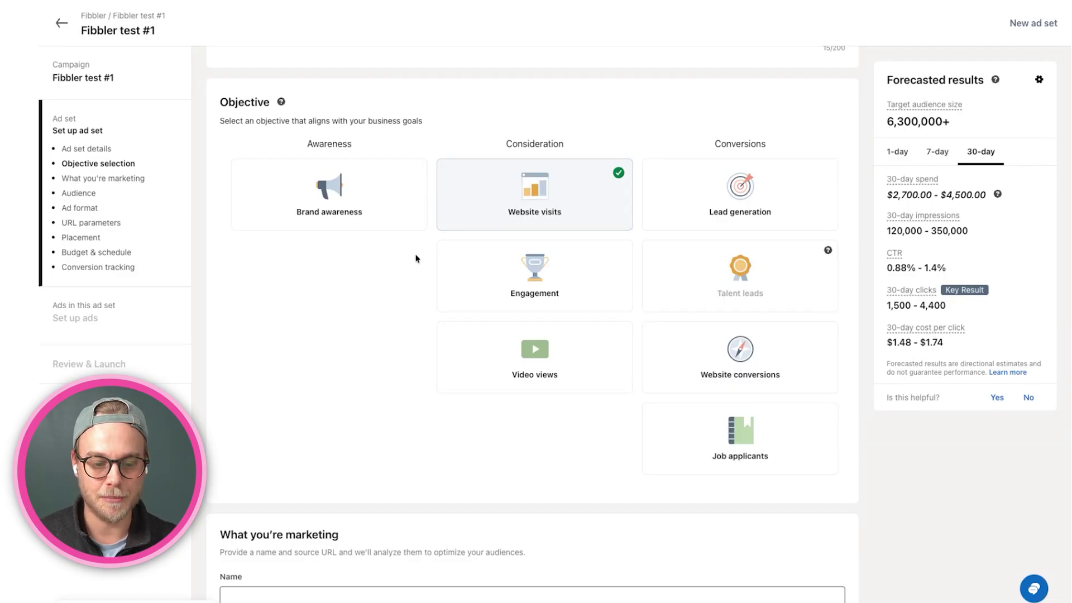
scroll(371, 297, down, 1)
scroll(371, 297, down, 10)
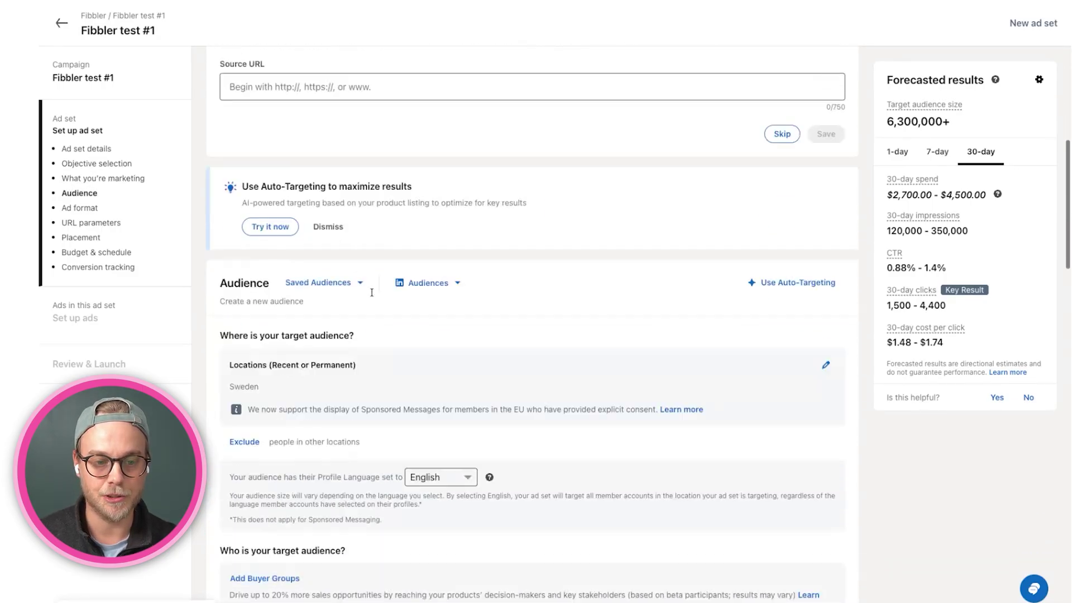
scroll(371, 292, up, 1)
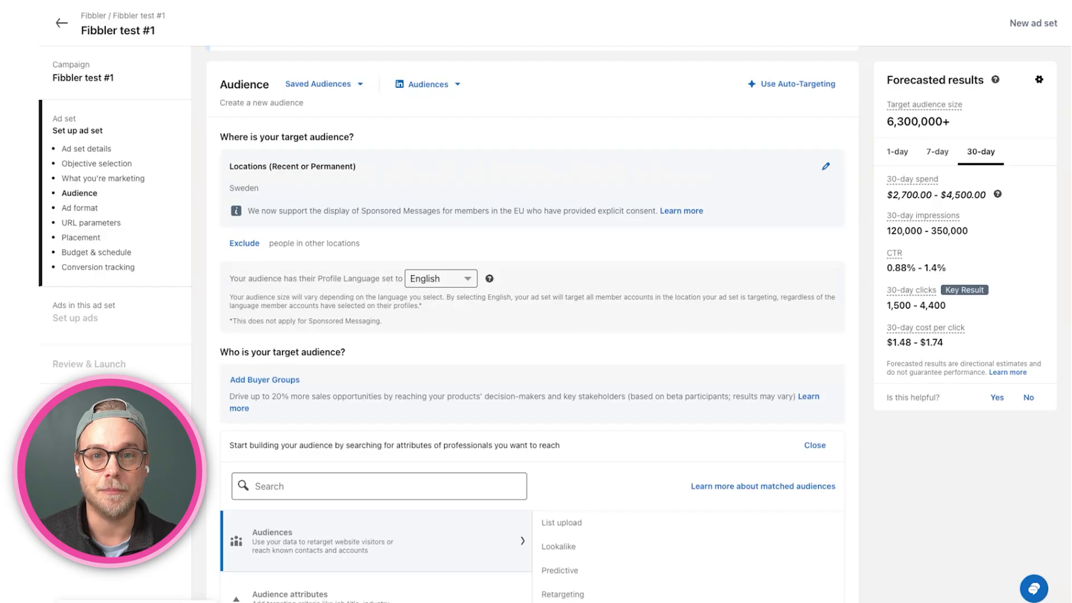
- Replace Sweden with the United States as target location, limited to Permanent location
click(824, 164)
click(282, 195)
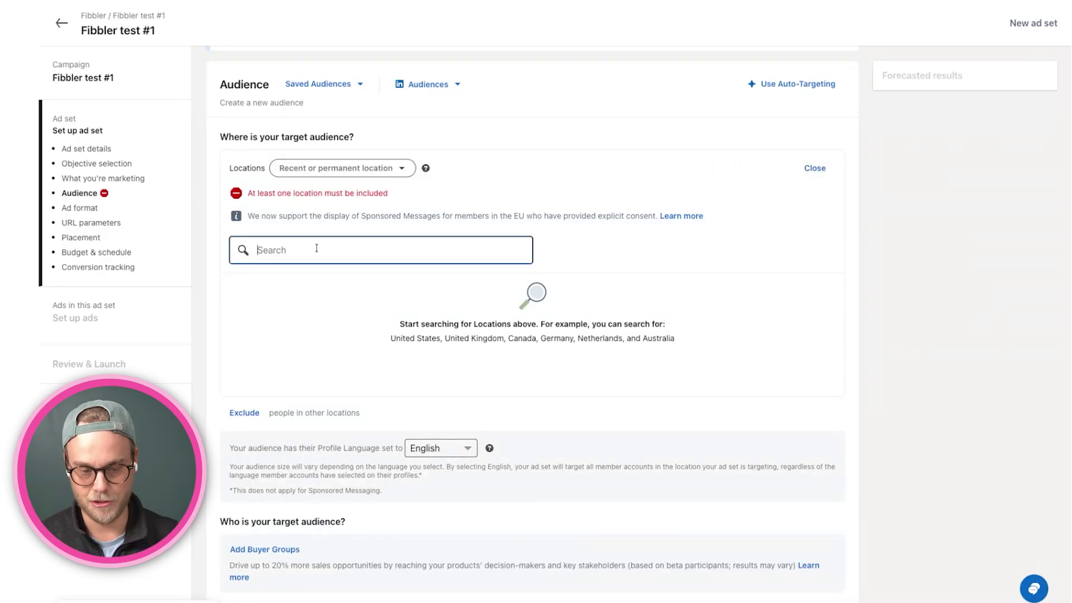
text(united)
key(Return)
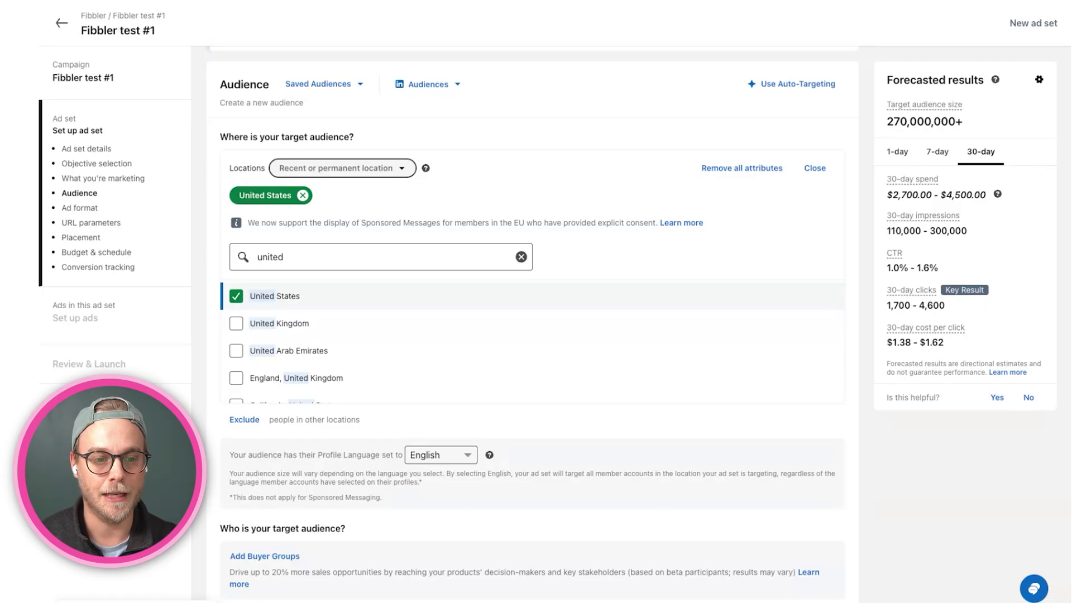
click(341, 168)
click(365, 244)
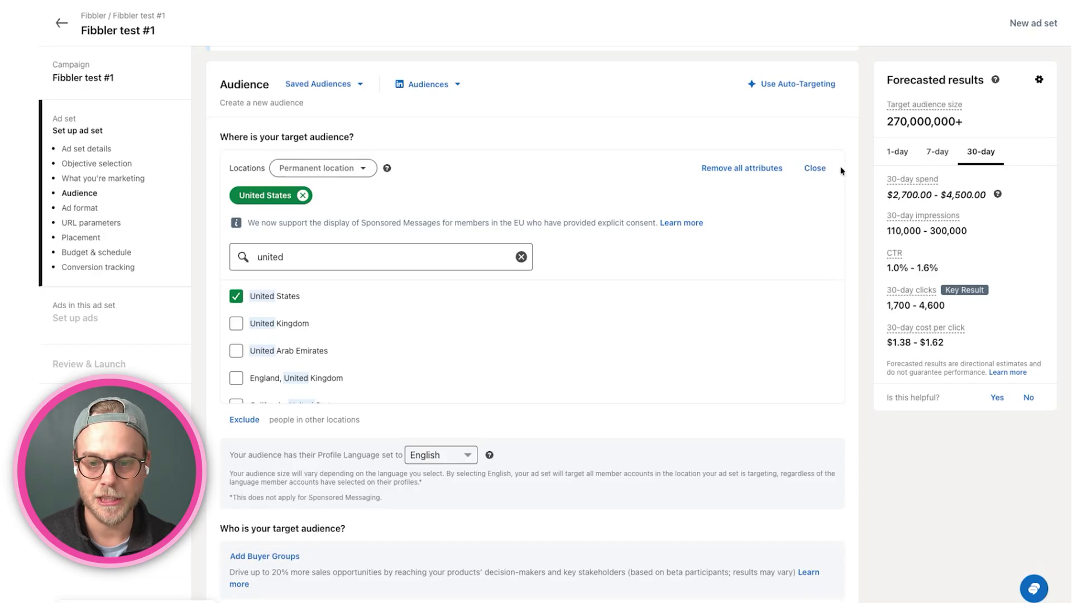
click(815, 168)
scroll(450, 335, down, 1)
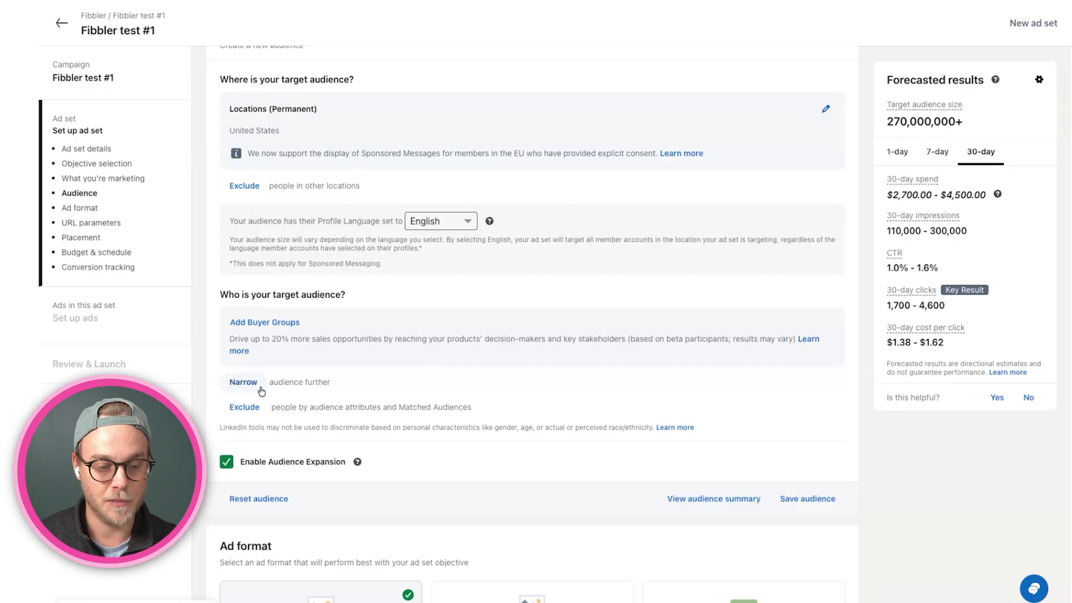
- Disable Audience Expansion and narrow to Company Size 51-200 and 201-500 employees
click(227, 461)
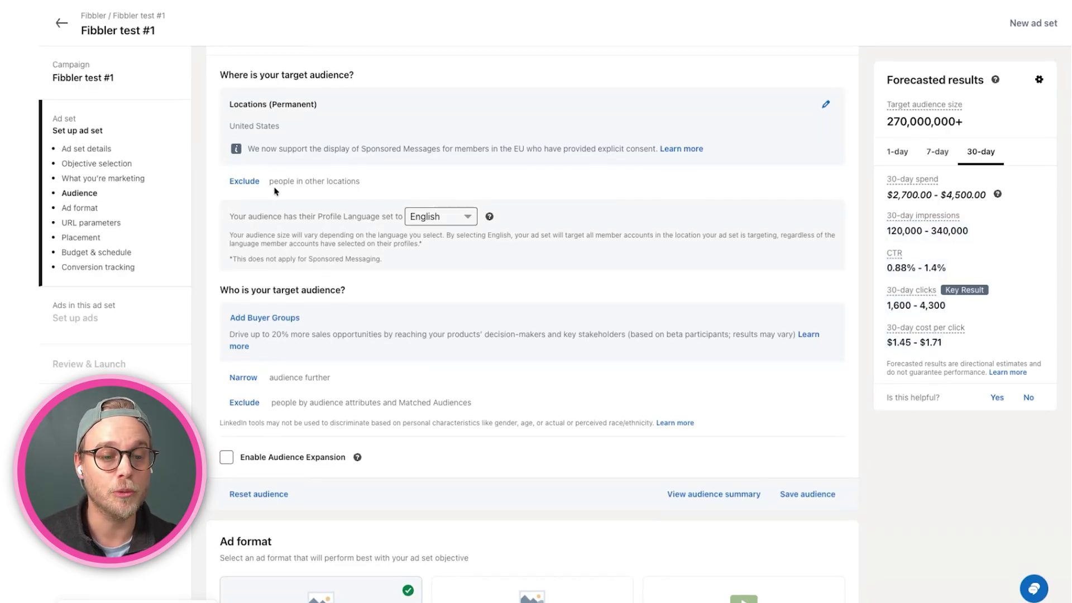
click(255, 381)
scroll(335, 413, down, 1)
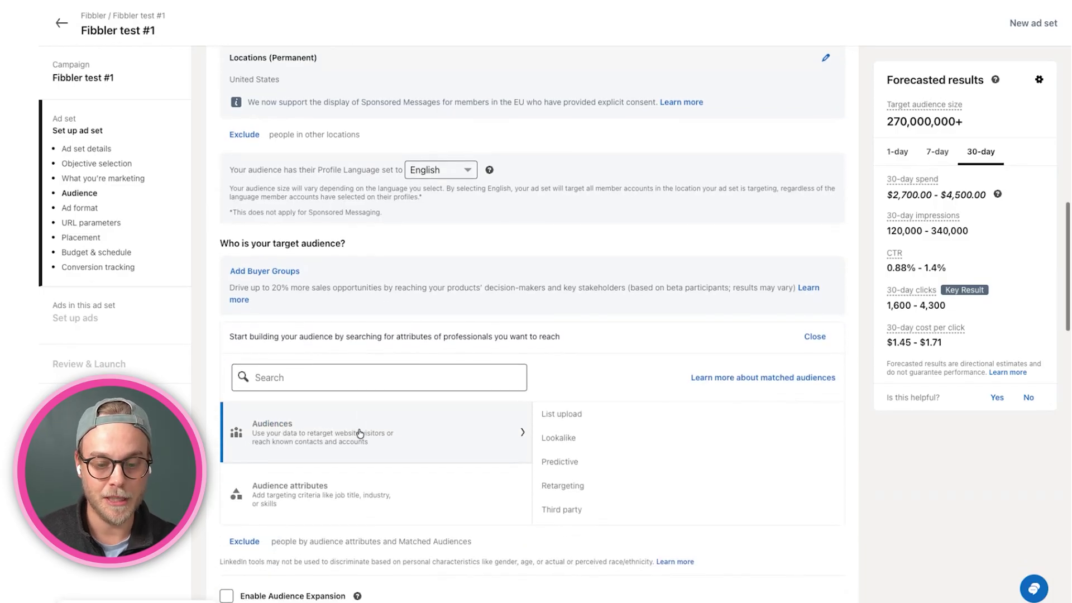
mouse_move(375, 494)
click(564, 414)
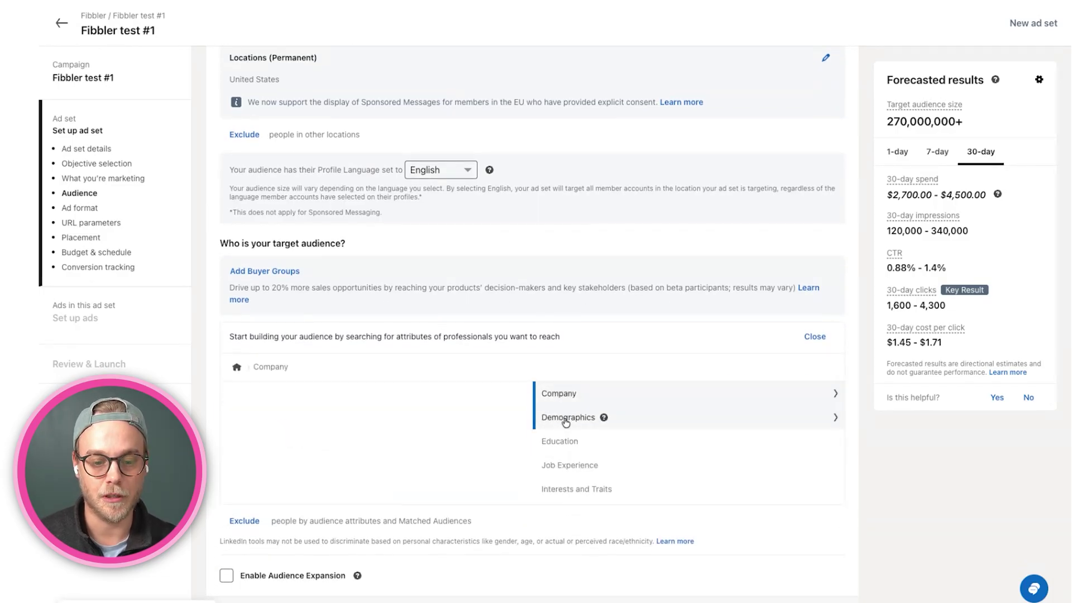
scroll(575, 430, down, 3)
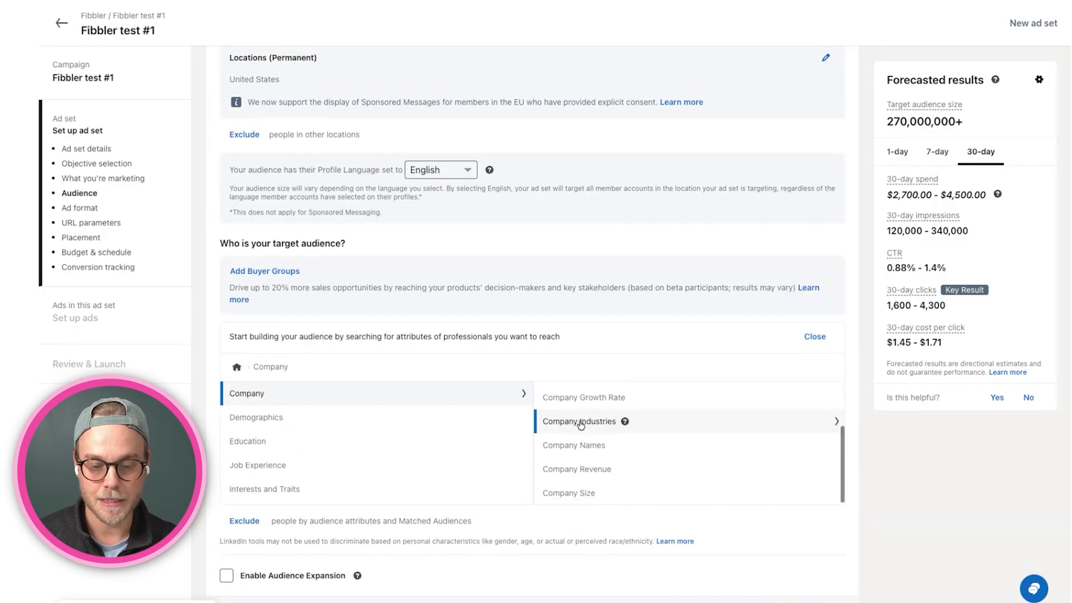
click(579, 491)
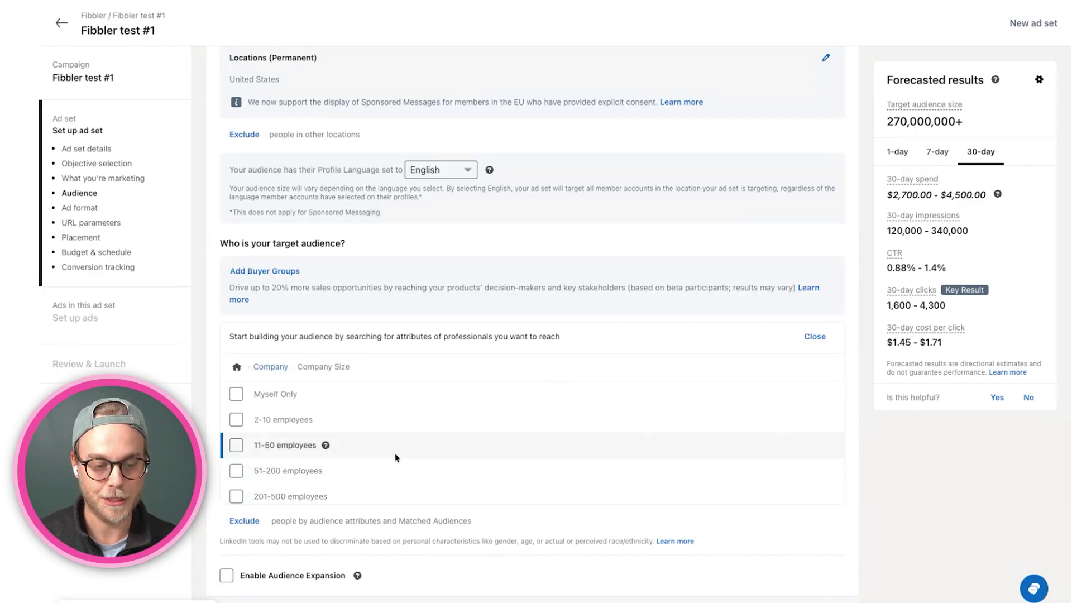
scroll(304, 456, down, 1)
click(302, 451)
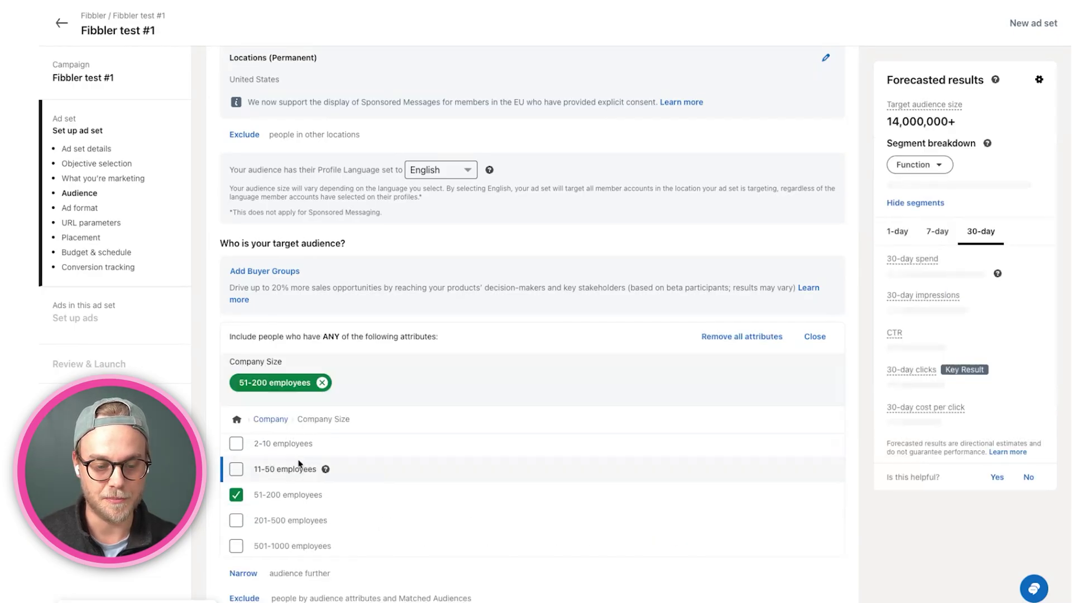
click(291, 521)
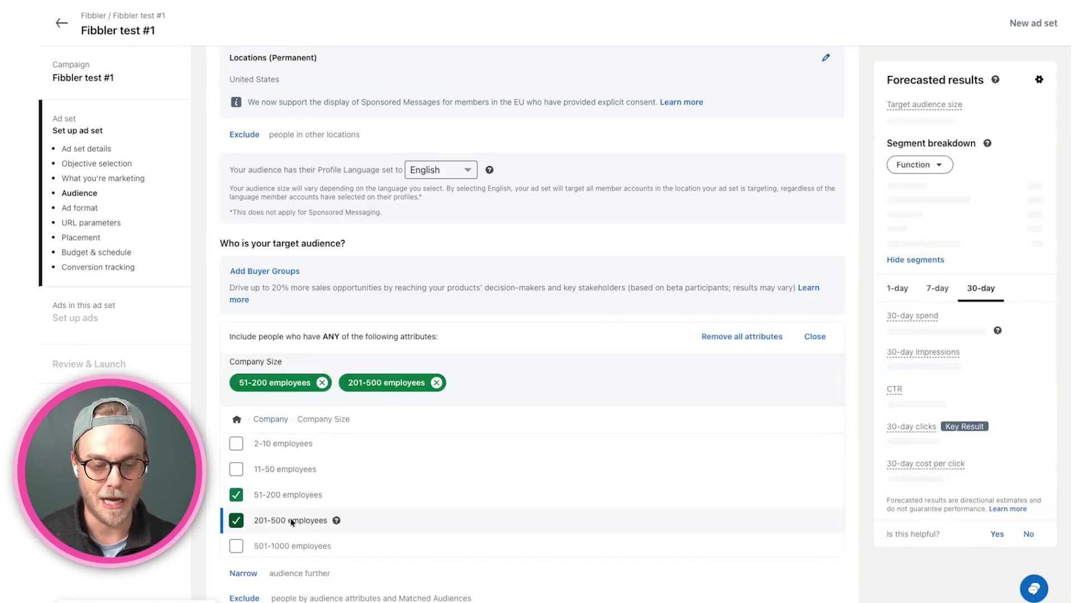
click(815, 337)
click(399, 413)
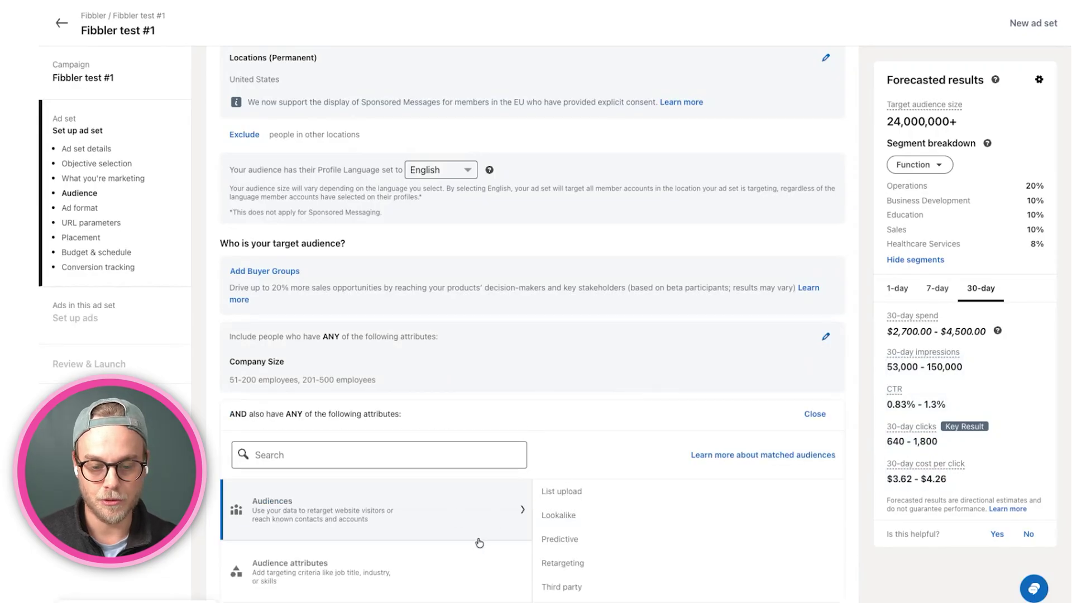
- Add a Company Industries condition requiring Software Development, found by searching 'software'
click(558, 491)
click(555, 509)
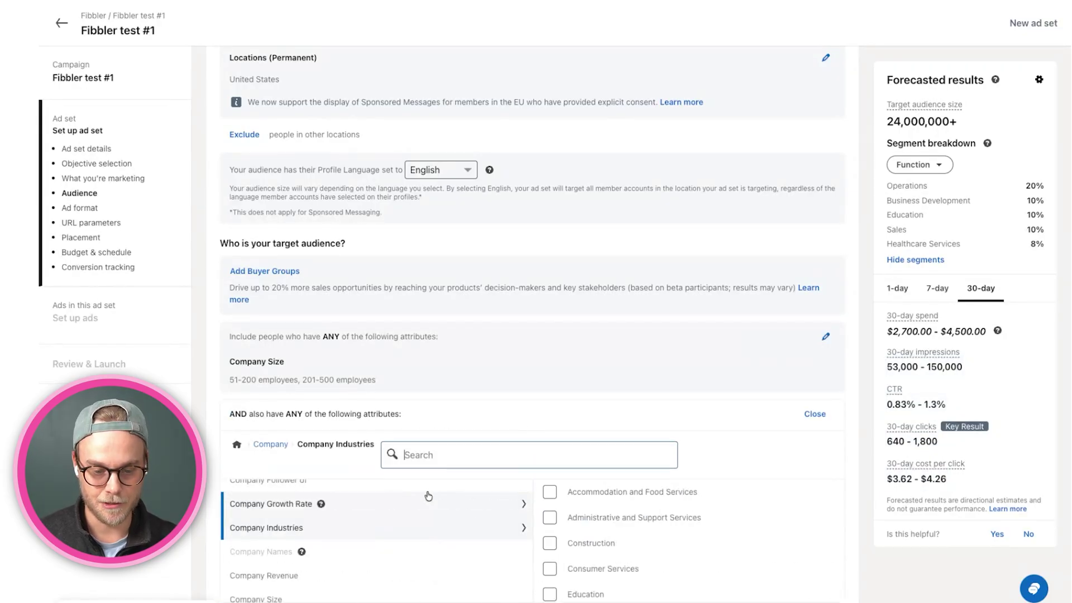
text(software)
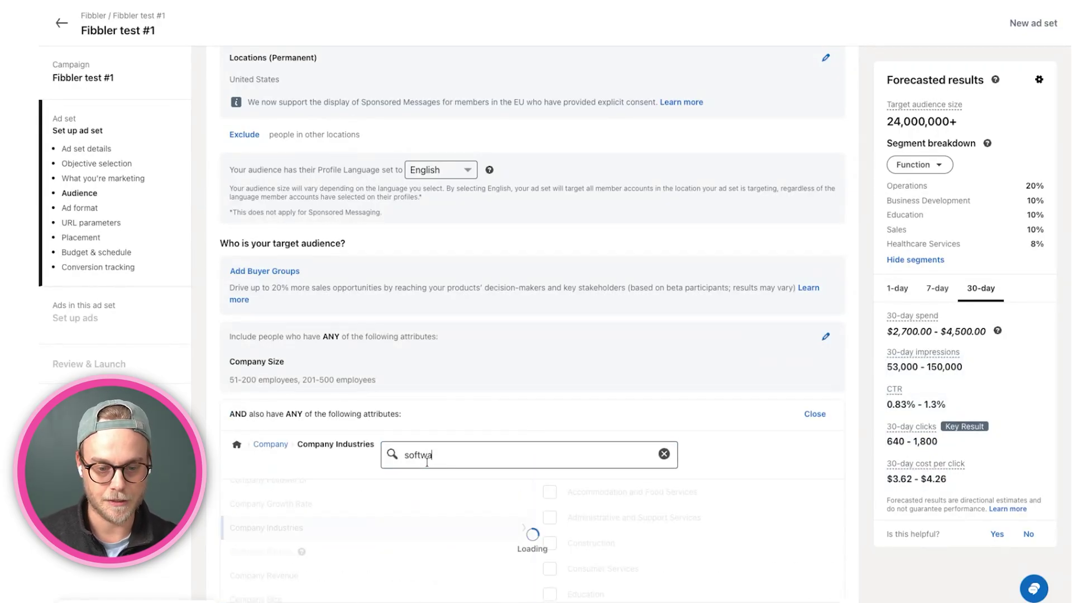
click(321, 499)
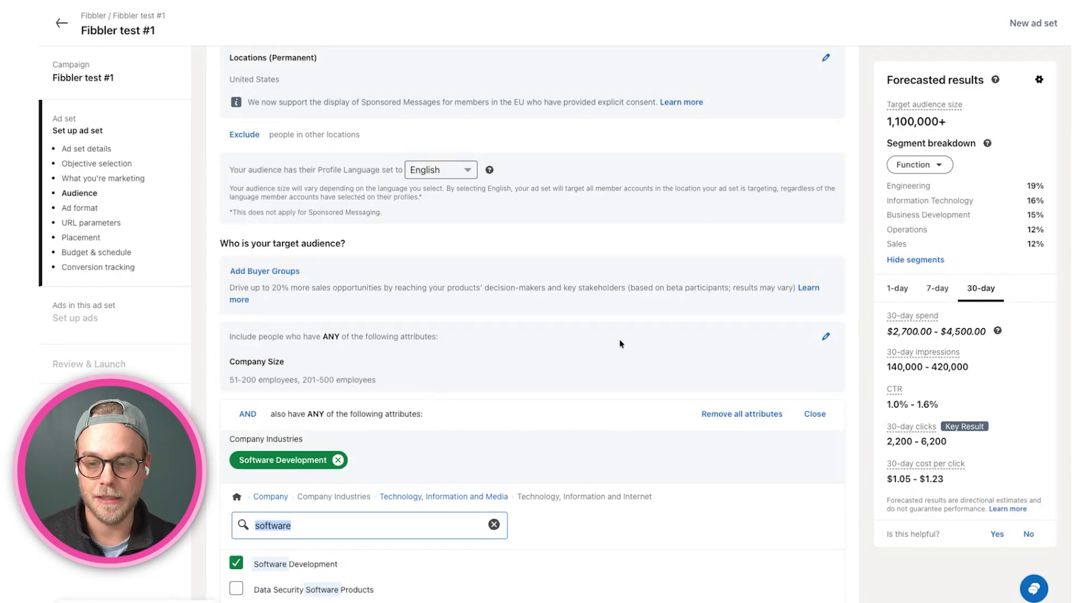
click(815, 413)
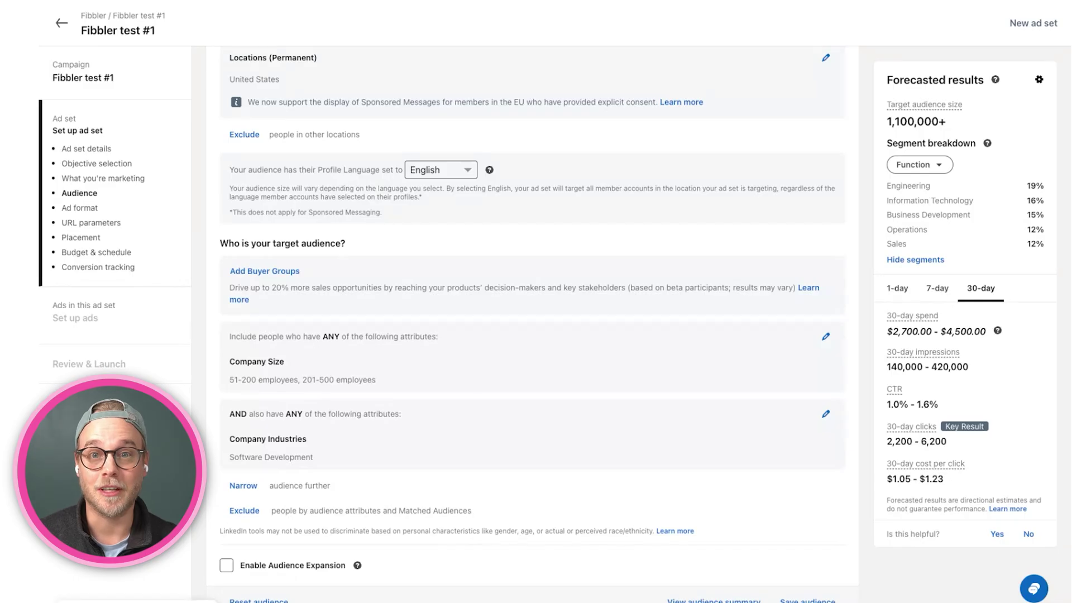
- Add a Job Titles condition for Demand Generation Manager and Head of Marketing
click(245, 485)
scroll(335, 481, down, 5)
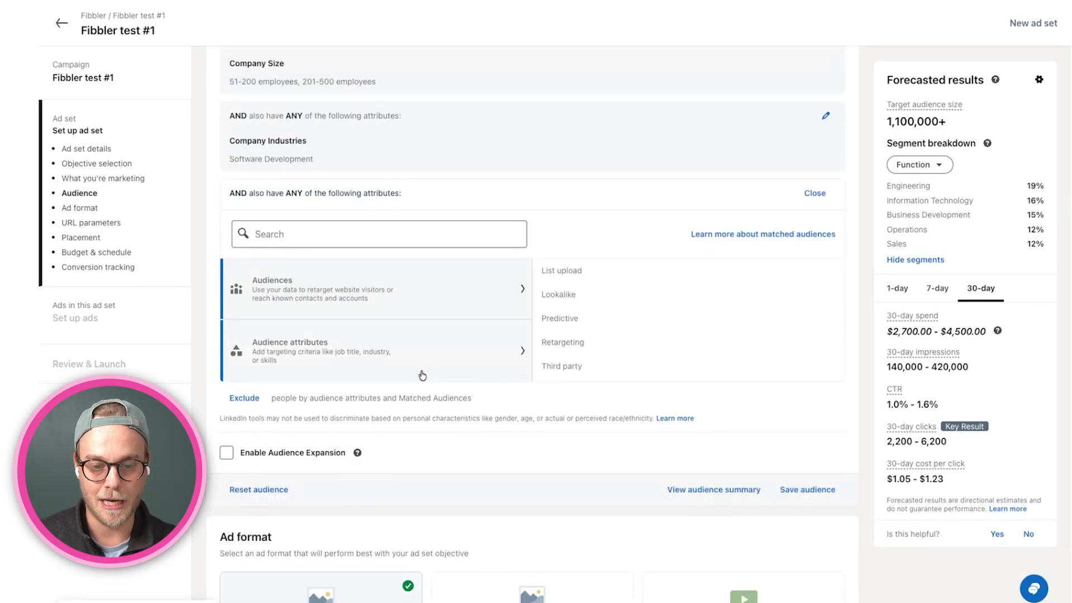
click(421, 372)
click(579, 343)
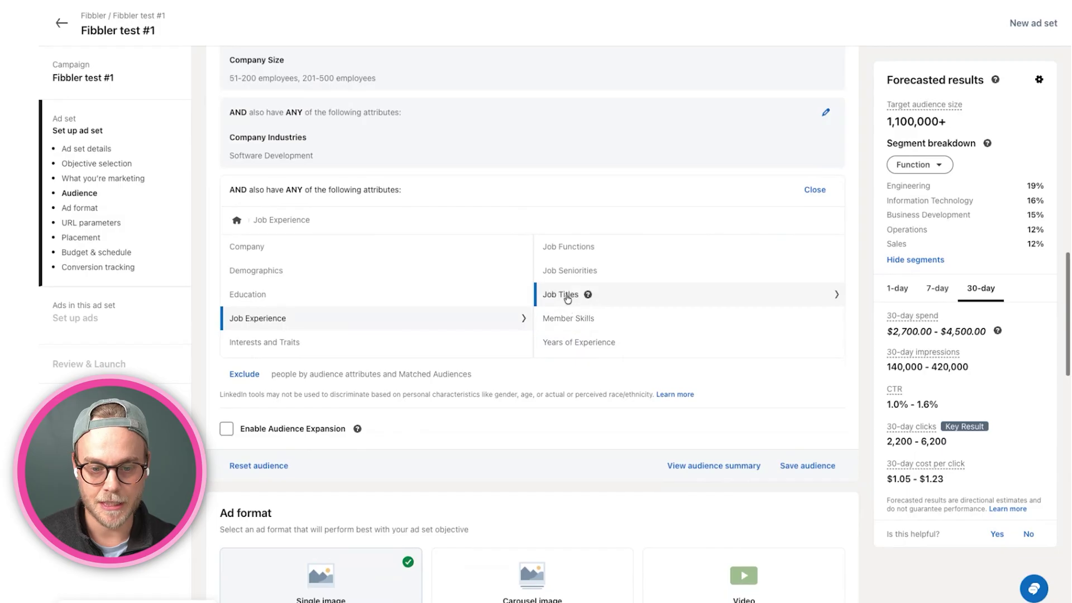
click(564, 295)
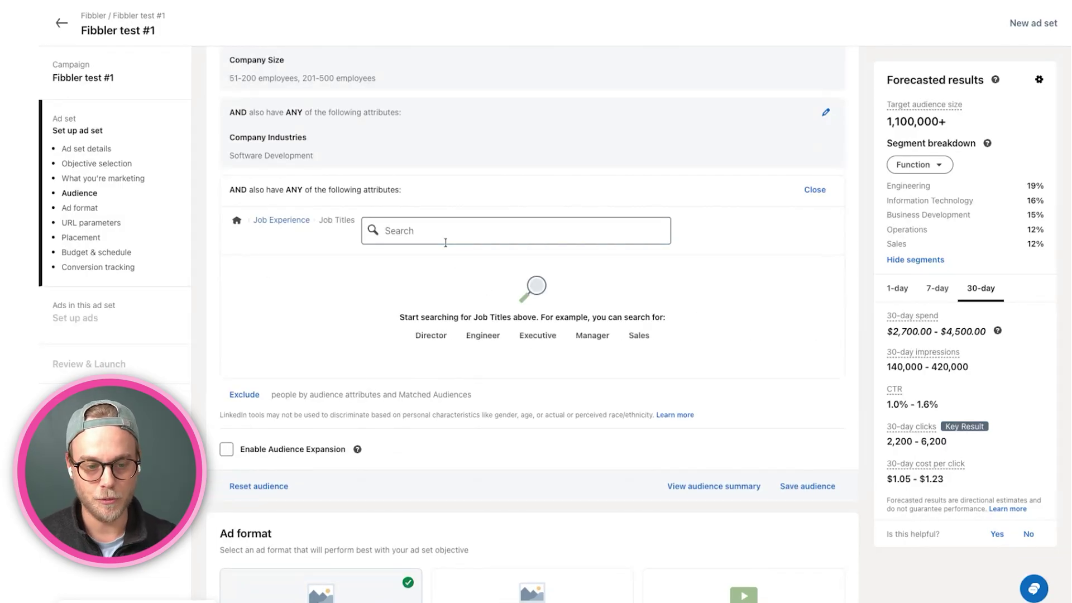
text(demand generation mana)
click(429, 291)
text(h)
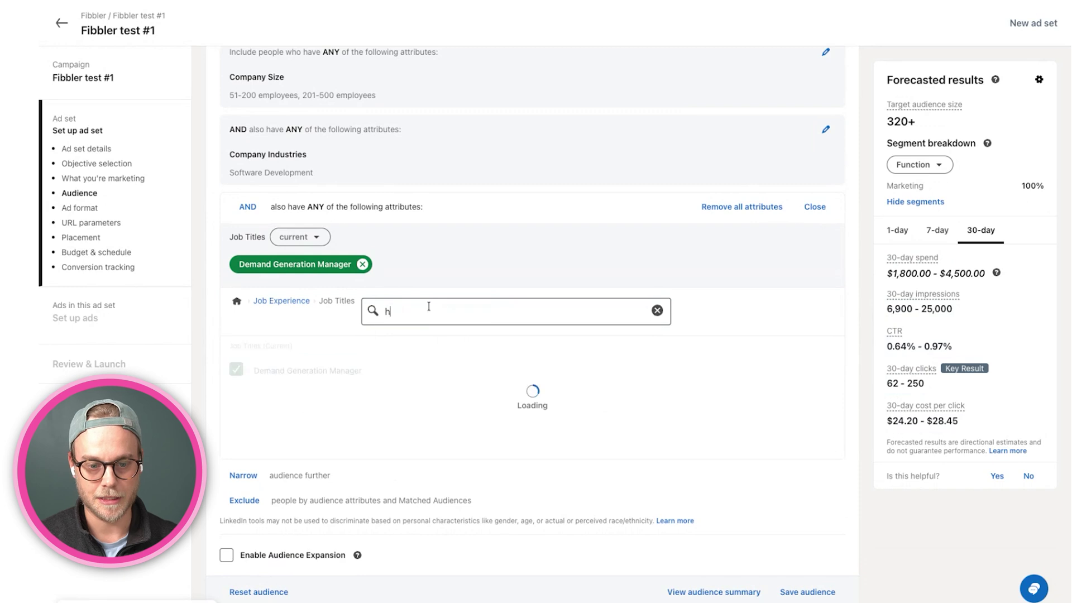
text(ead of marketing)
click(268, 370)
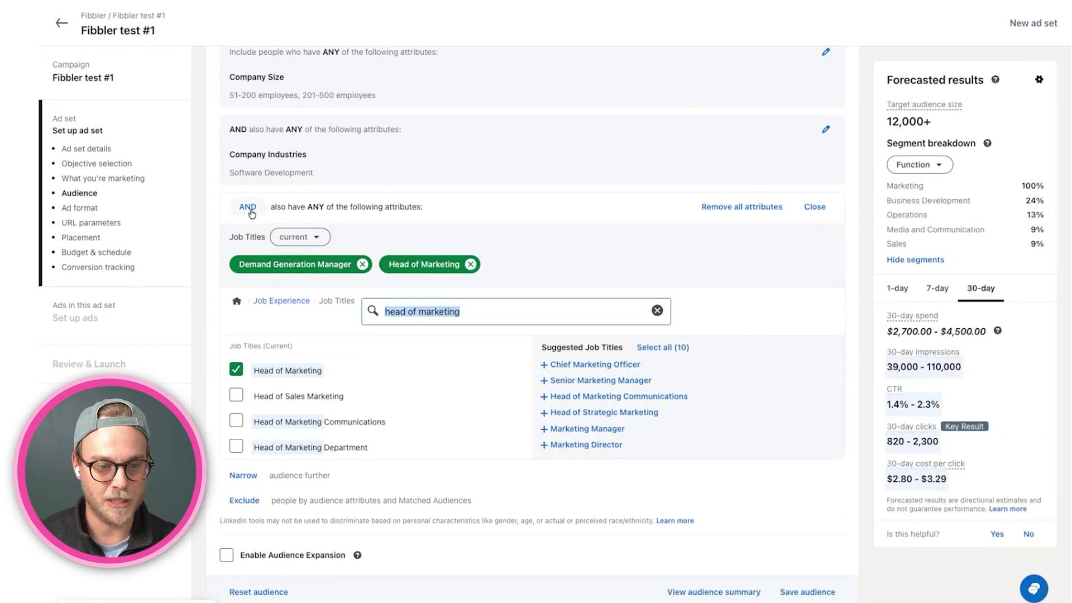
click(814, 207)
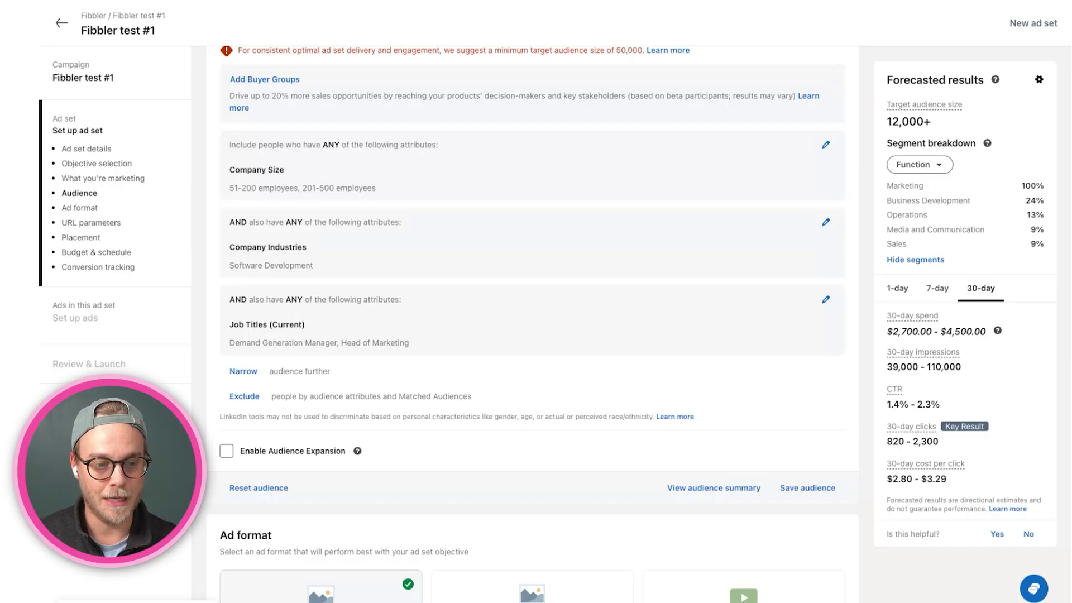
scroll(329, 248, up, 1)
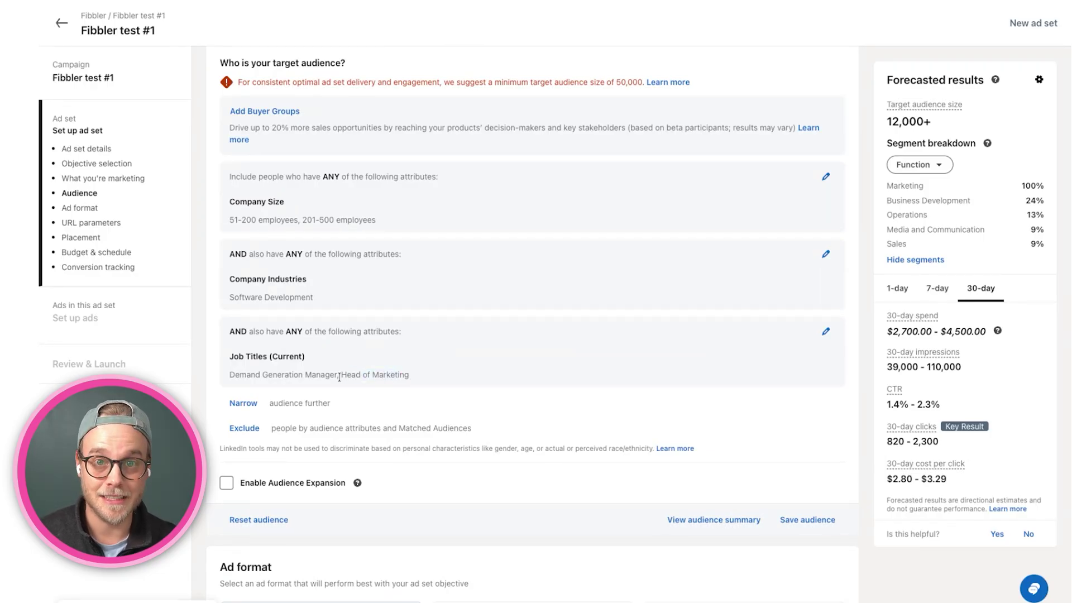
drag(338, 373, 226, 382)
click(321, 382)
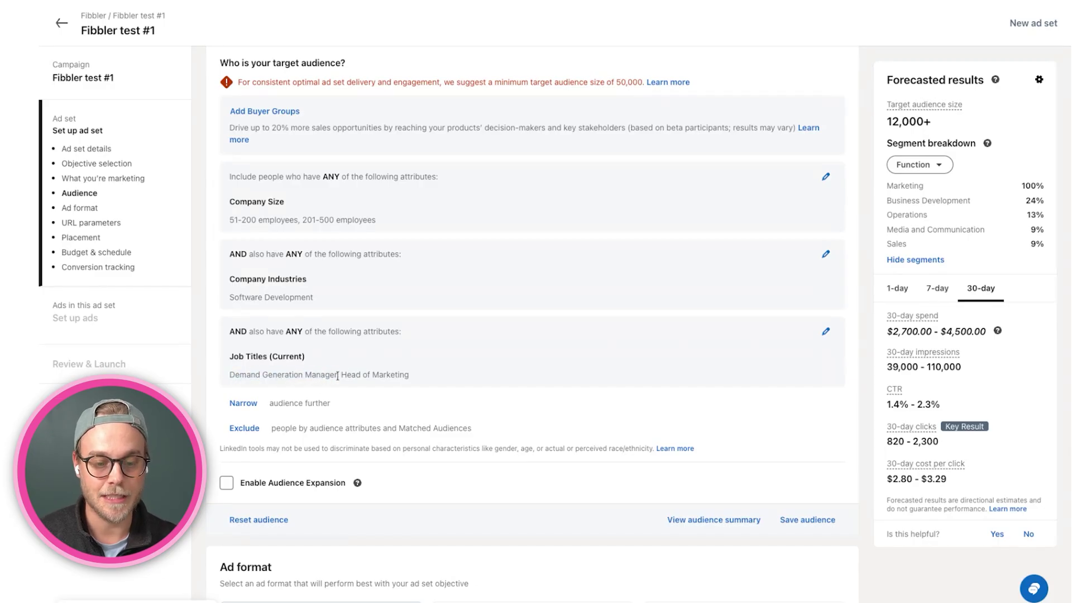
drag(341, 374, 424, 375)
click(422, 373)
scroll(421, 372, up, 1)
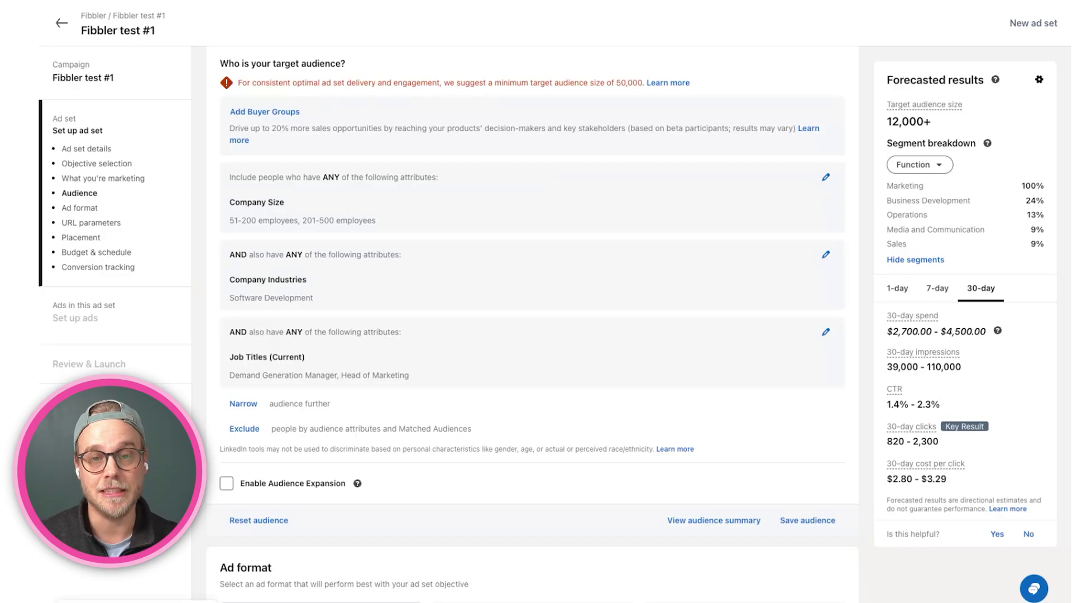
scroll(410, 354, up, 1)
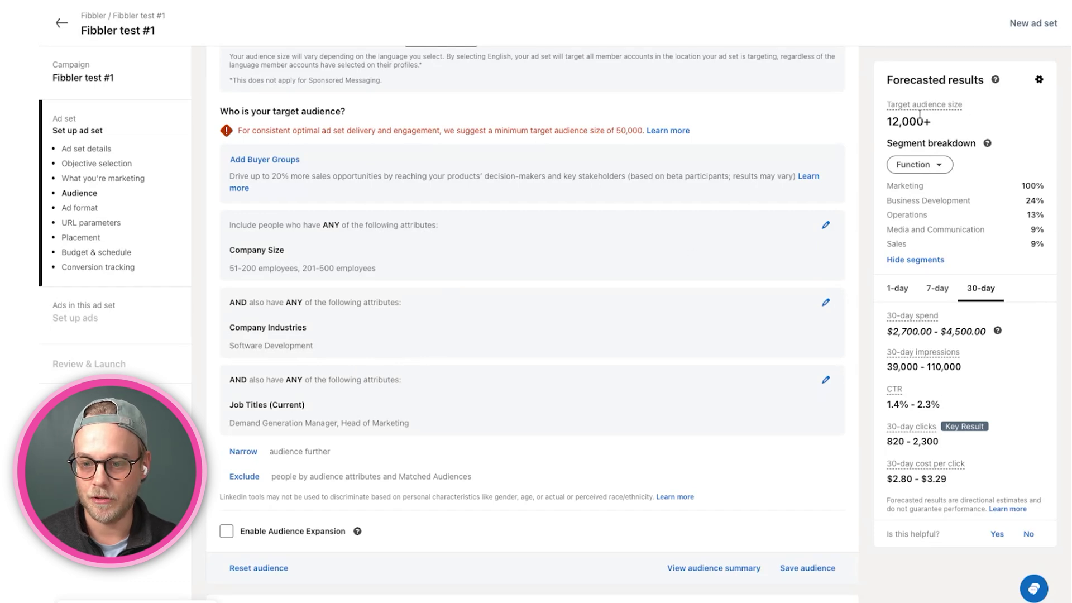
scroll(483, 327, down, 5)
scroll(483, 327, down, 3)
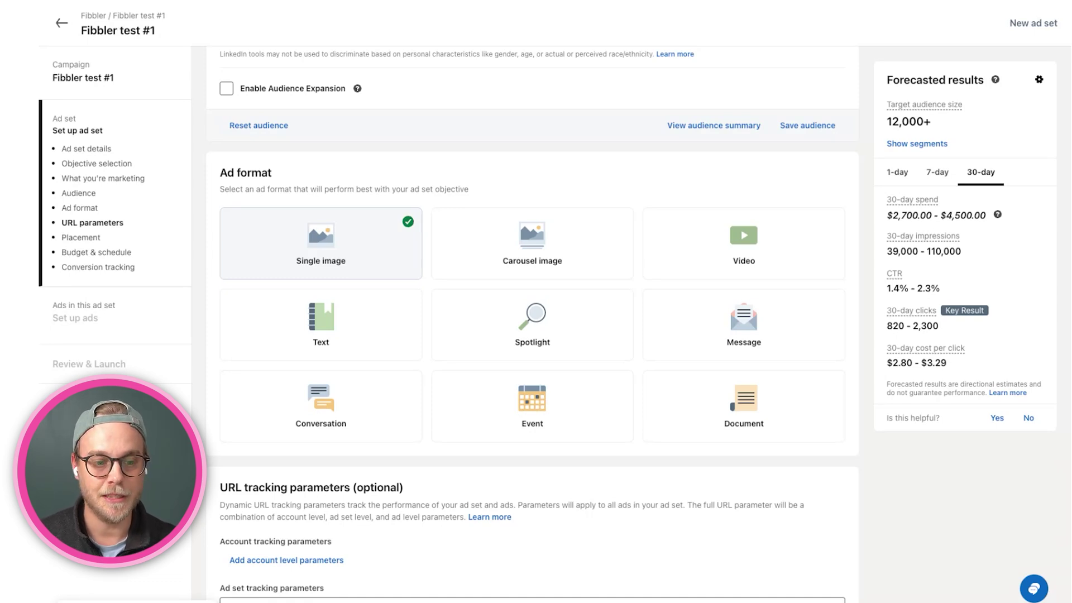
- Uncheck LinkedIn Audience Network in Placements so ads run on LinkedIn only
mouse_move(279, 229)
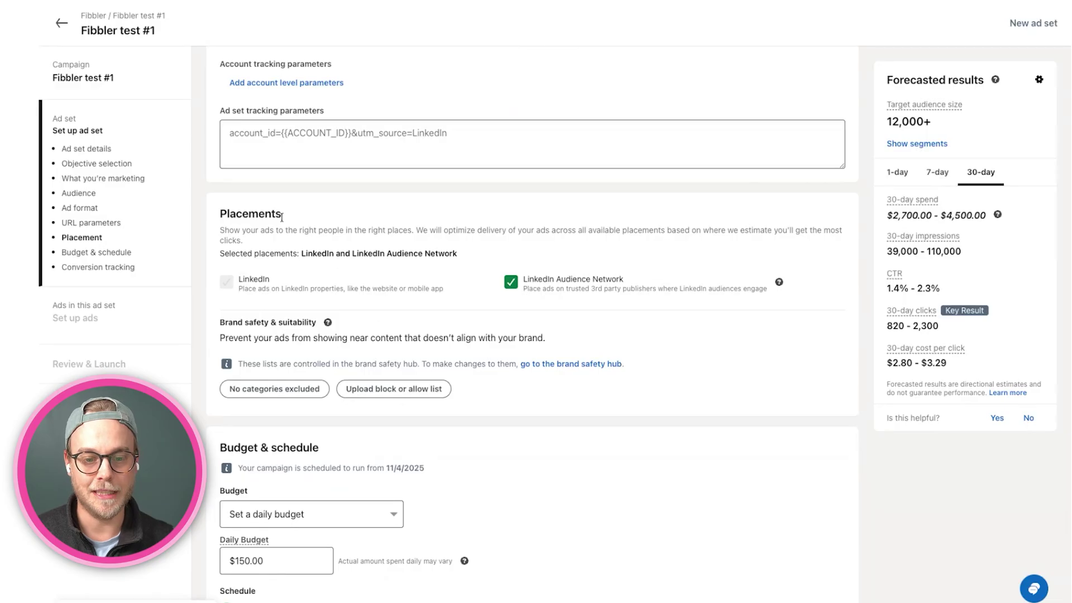
click(511, 282)
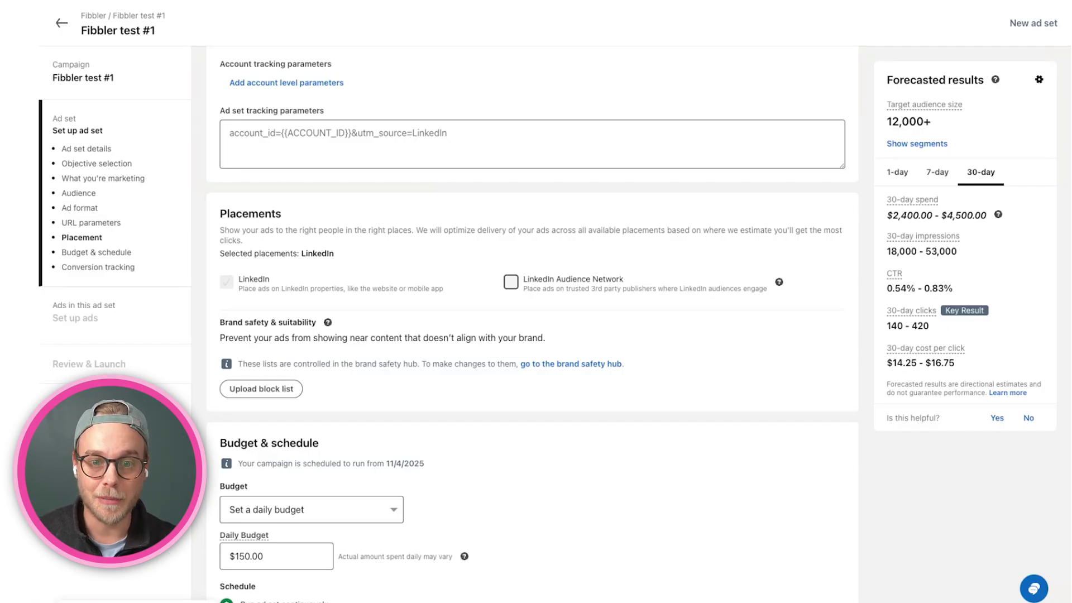
- Enter 100 in the Daily Budget field, replacing $150.00
scroll(485, 324, down, 5)
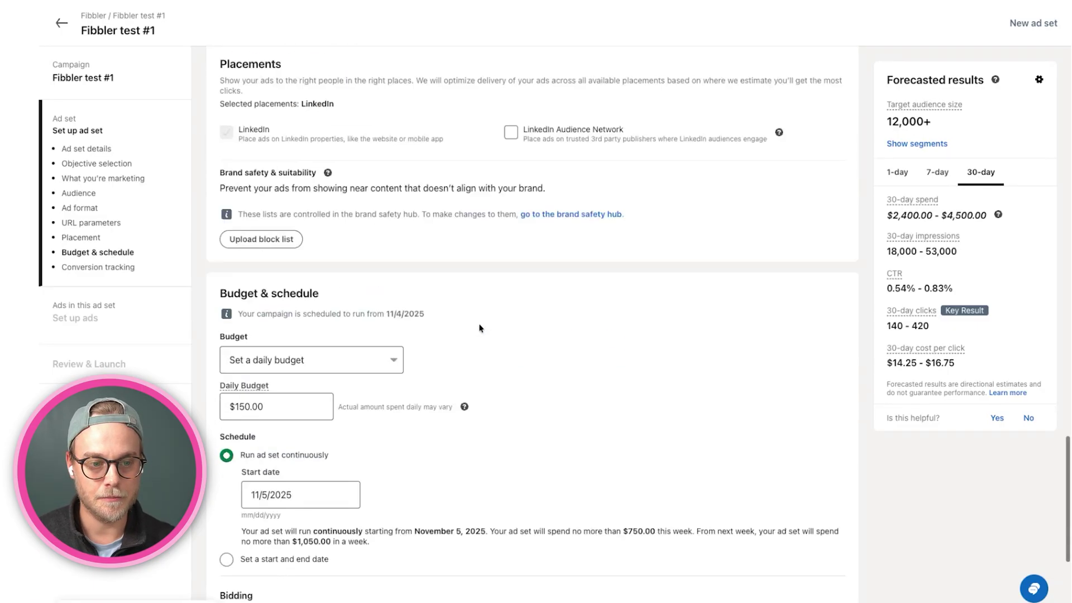
scroll(485, 325, up, 1)
click(289, 270)
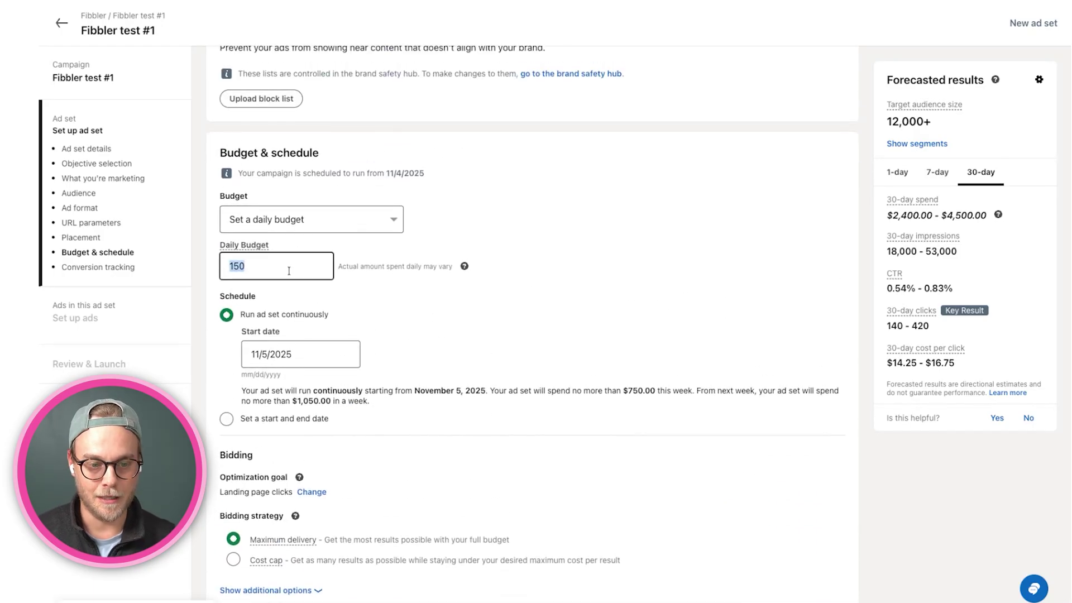
text(100)
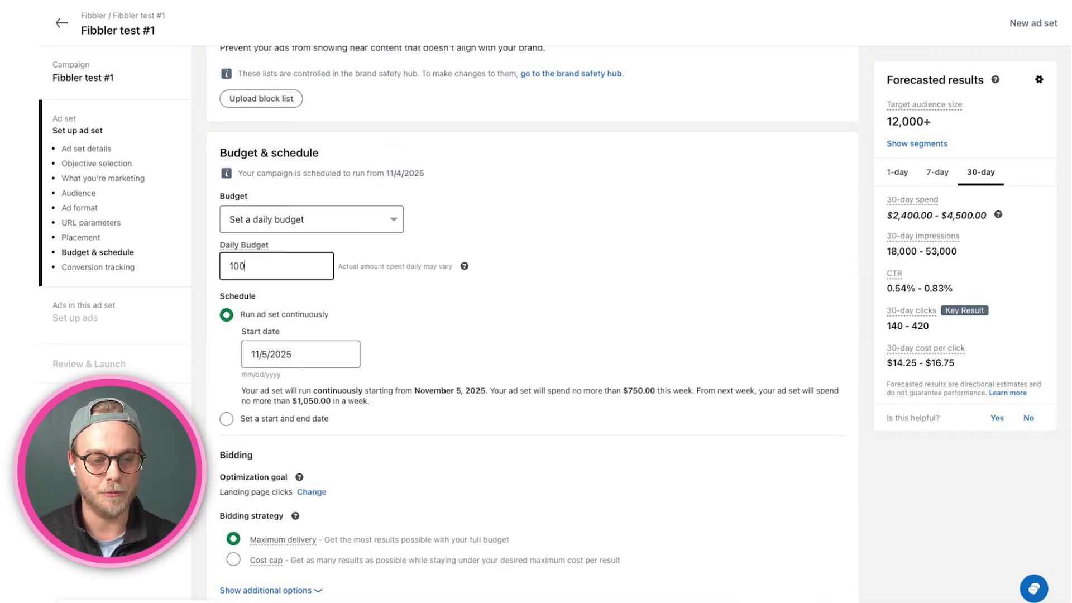
click(465, 236)
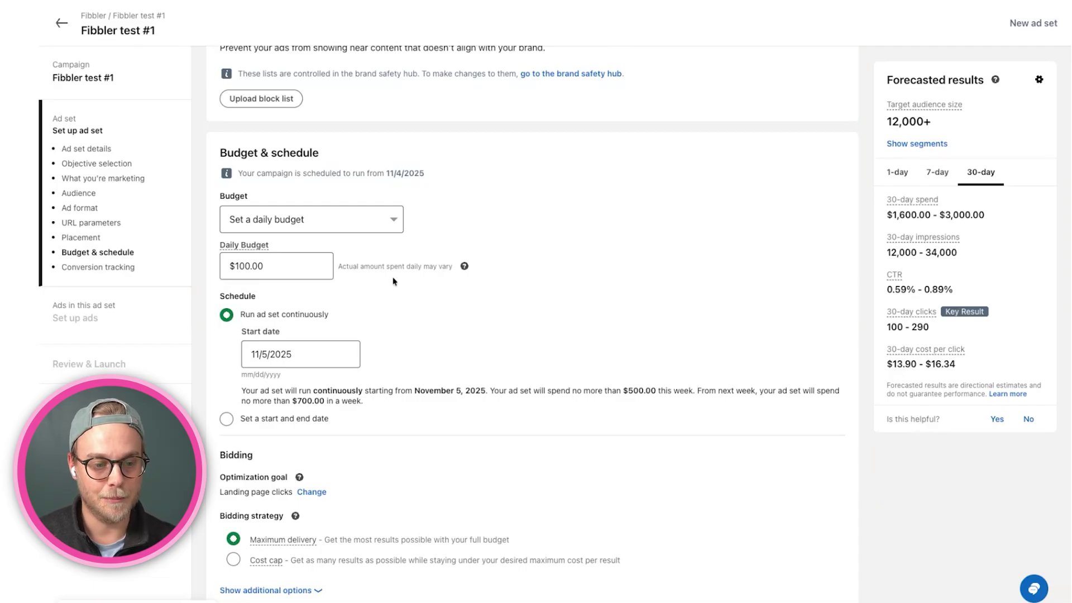
scroll(377, 307, down, 3)
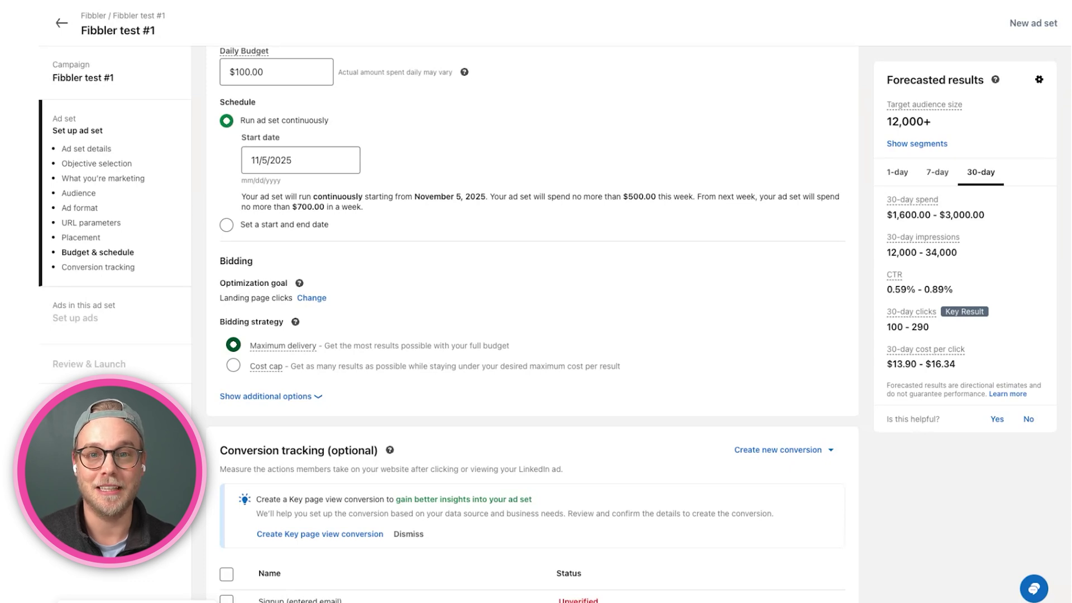
- Select Manual bidding from the additional bidding strategy options
click(307, 396)
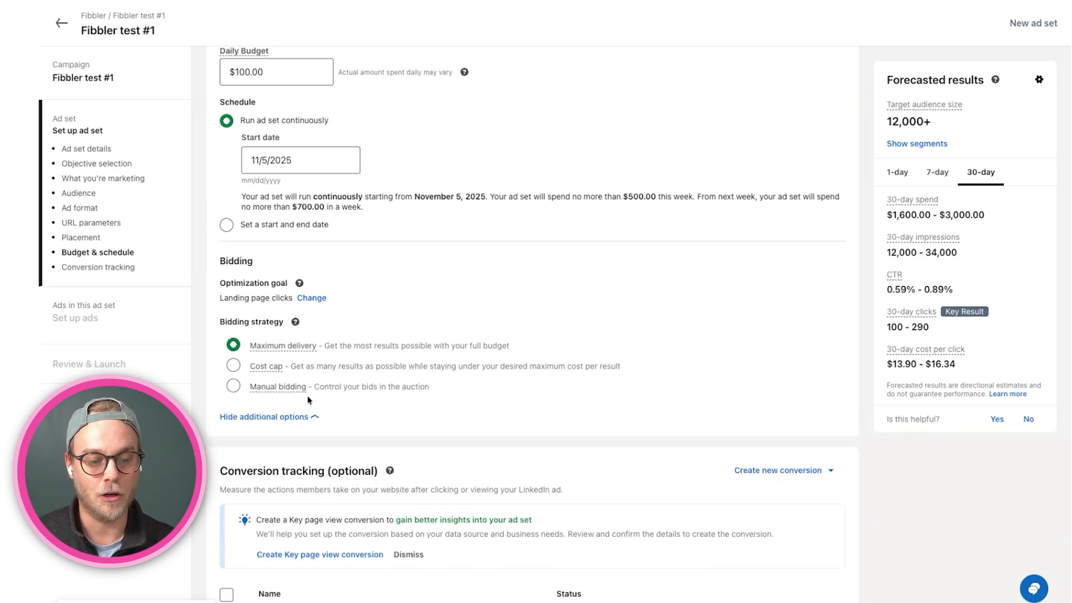
click(233, 386)
scroll(240, 385, down, 2)
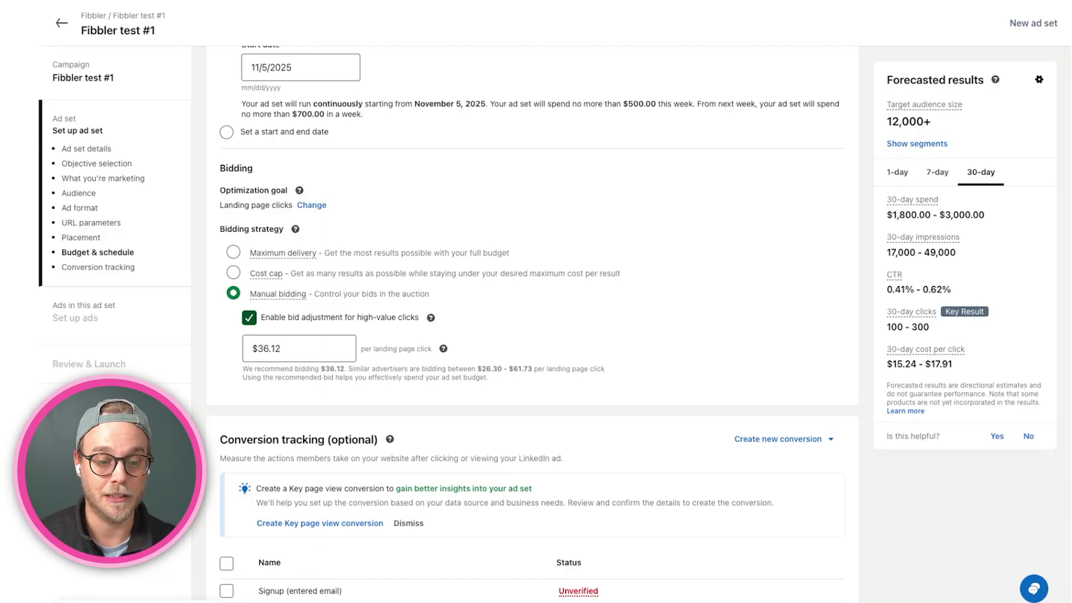
- Uncheck high-value click bid adjustment and enter a $24 manual bid per landing page click
click(296, 317)
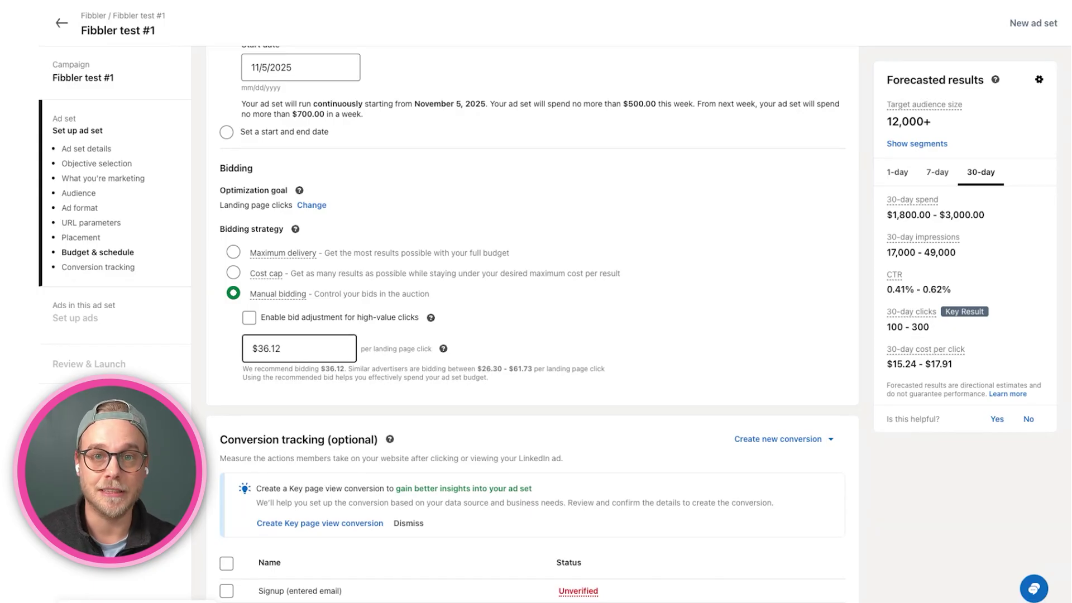
click(274, 348)
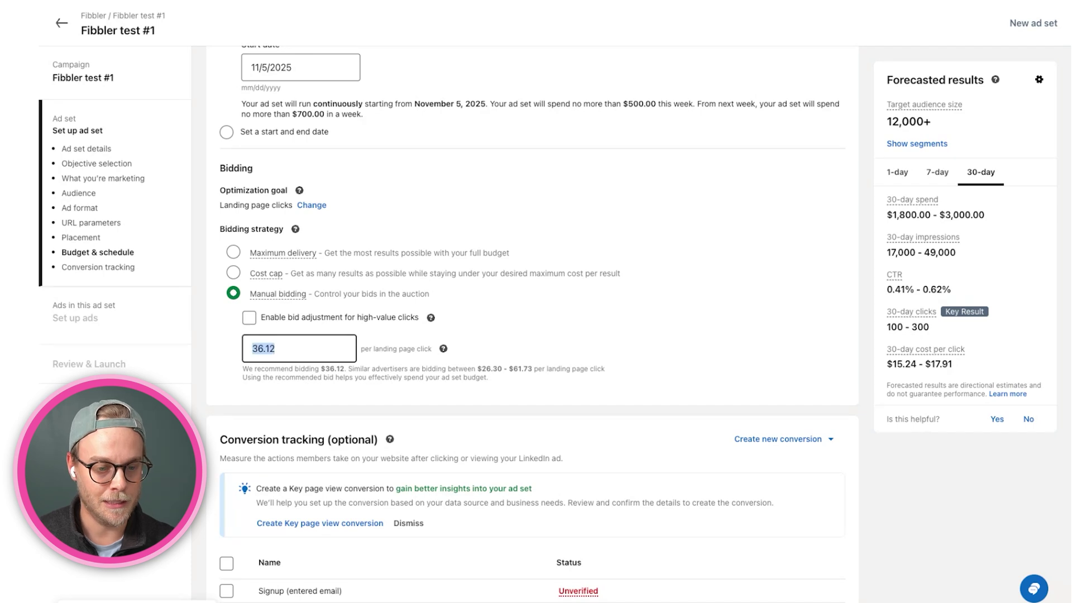
text(24)
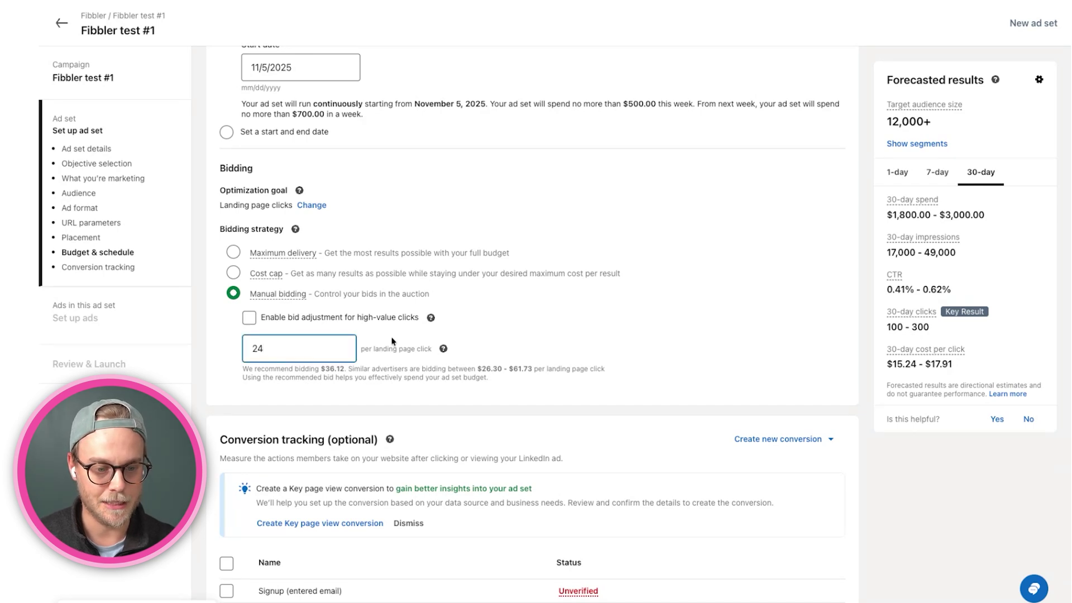
click(377, 347)
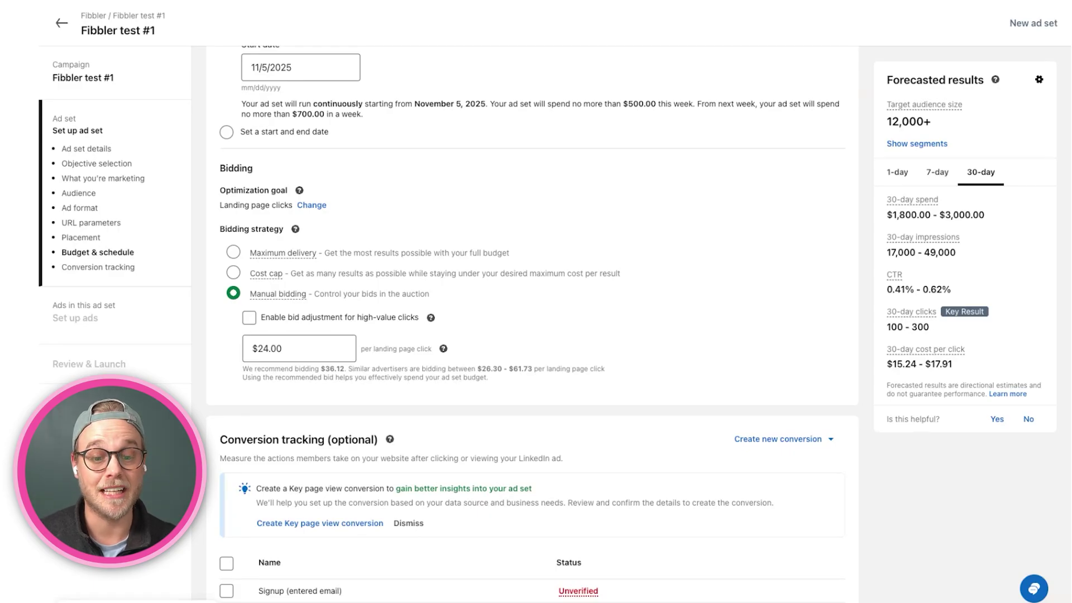
drag(433, 349, 371, 350)
click(371, 350)
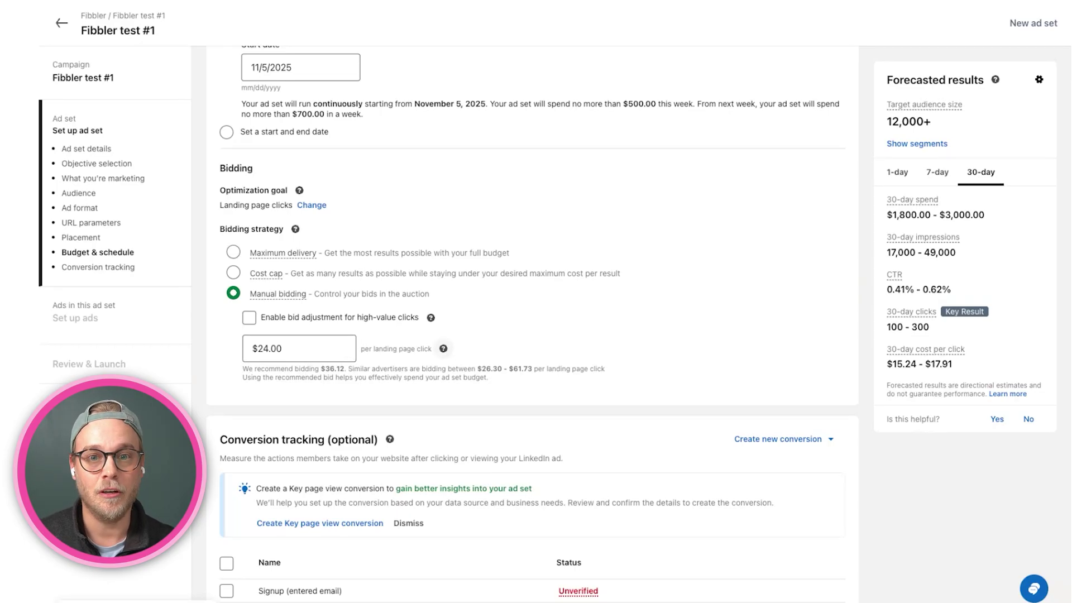
scroll(532, 324, down, 2)
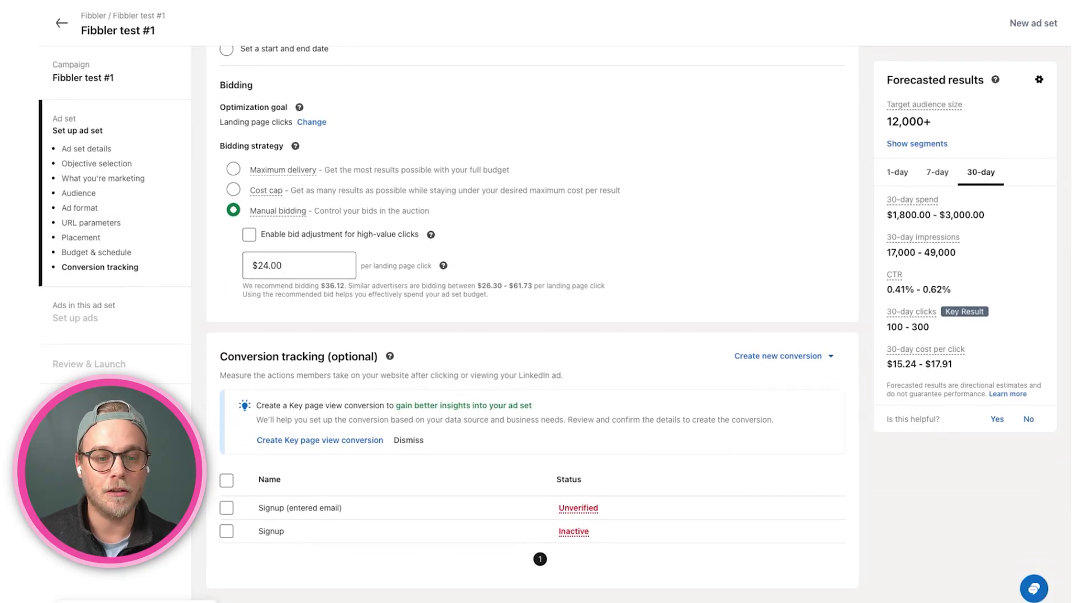